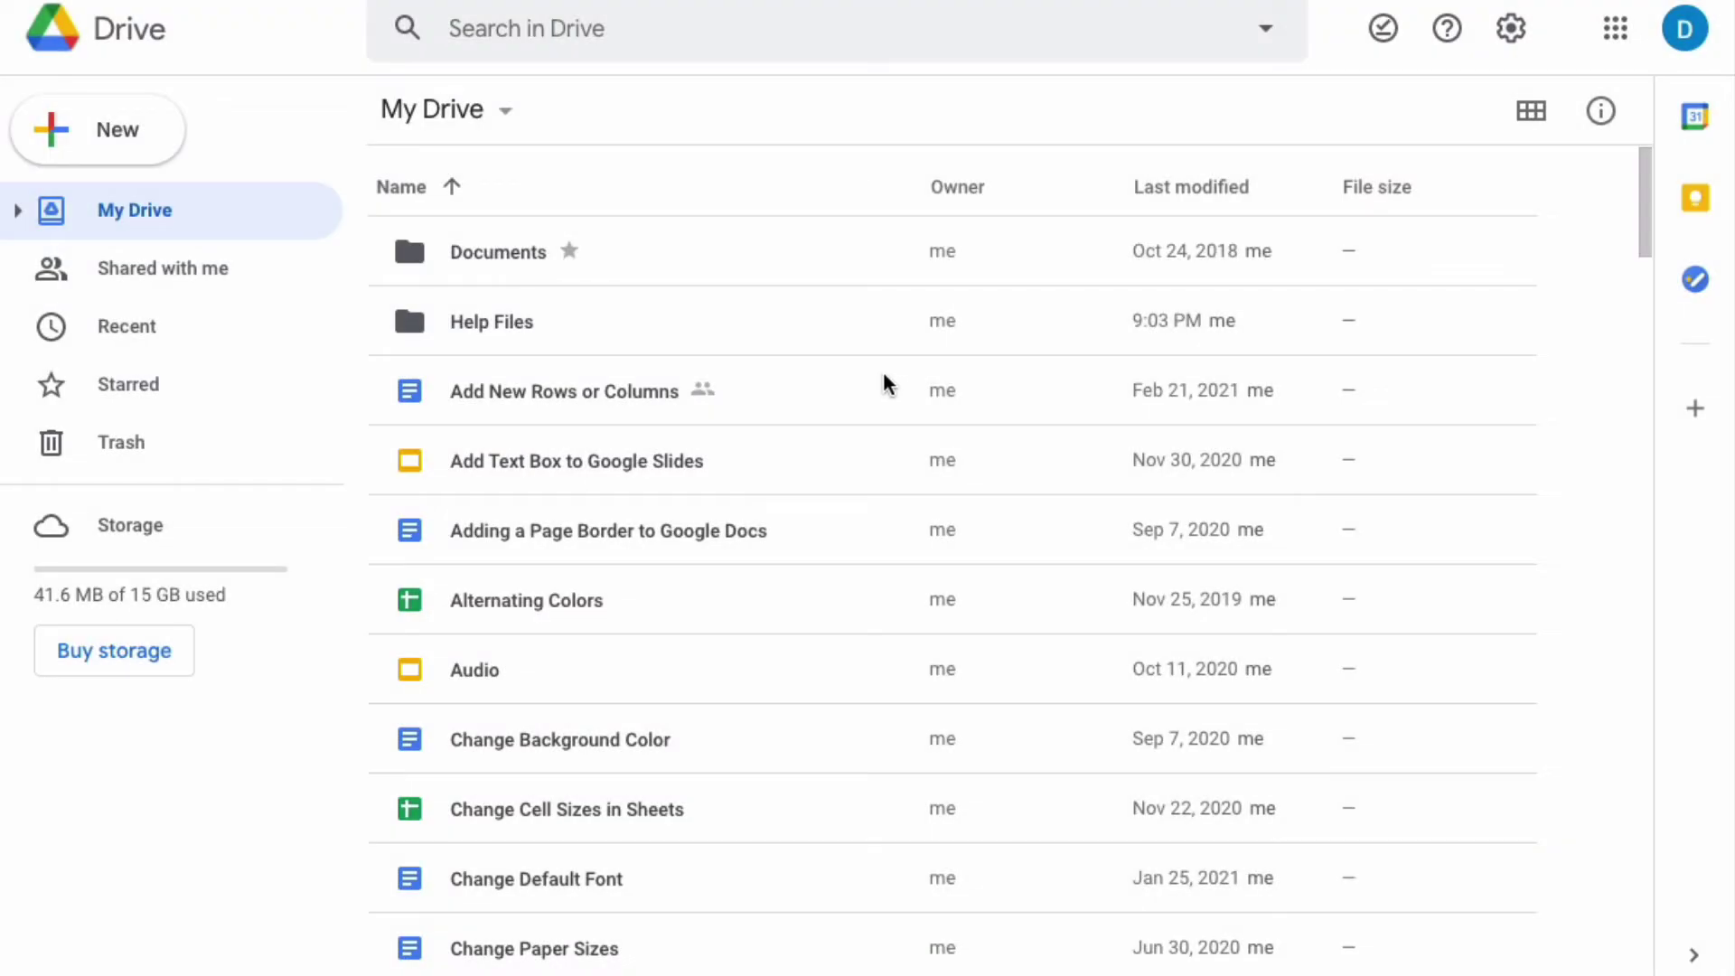
Step: Drag-select the eight files from Add New Rows or Columns to Change Default Font
left_click_drag(880, 386, 452, 803)
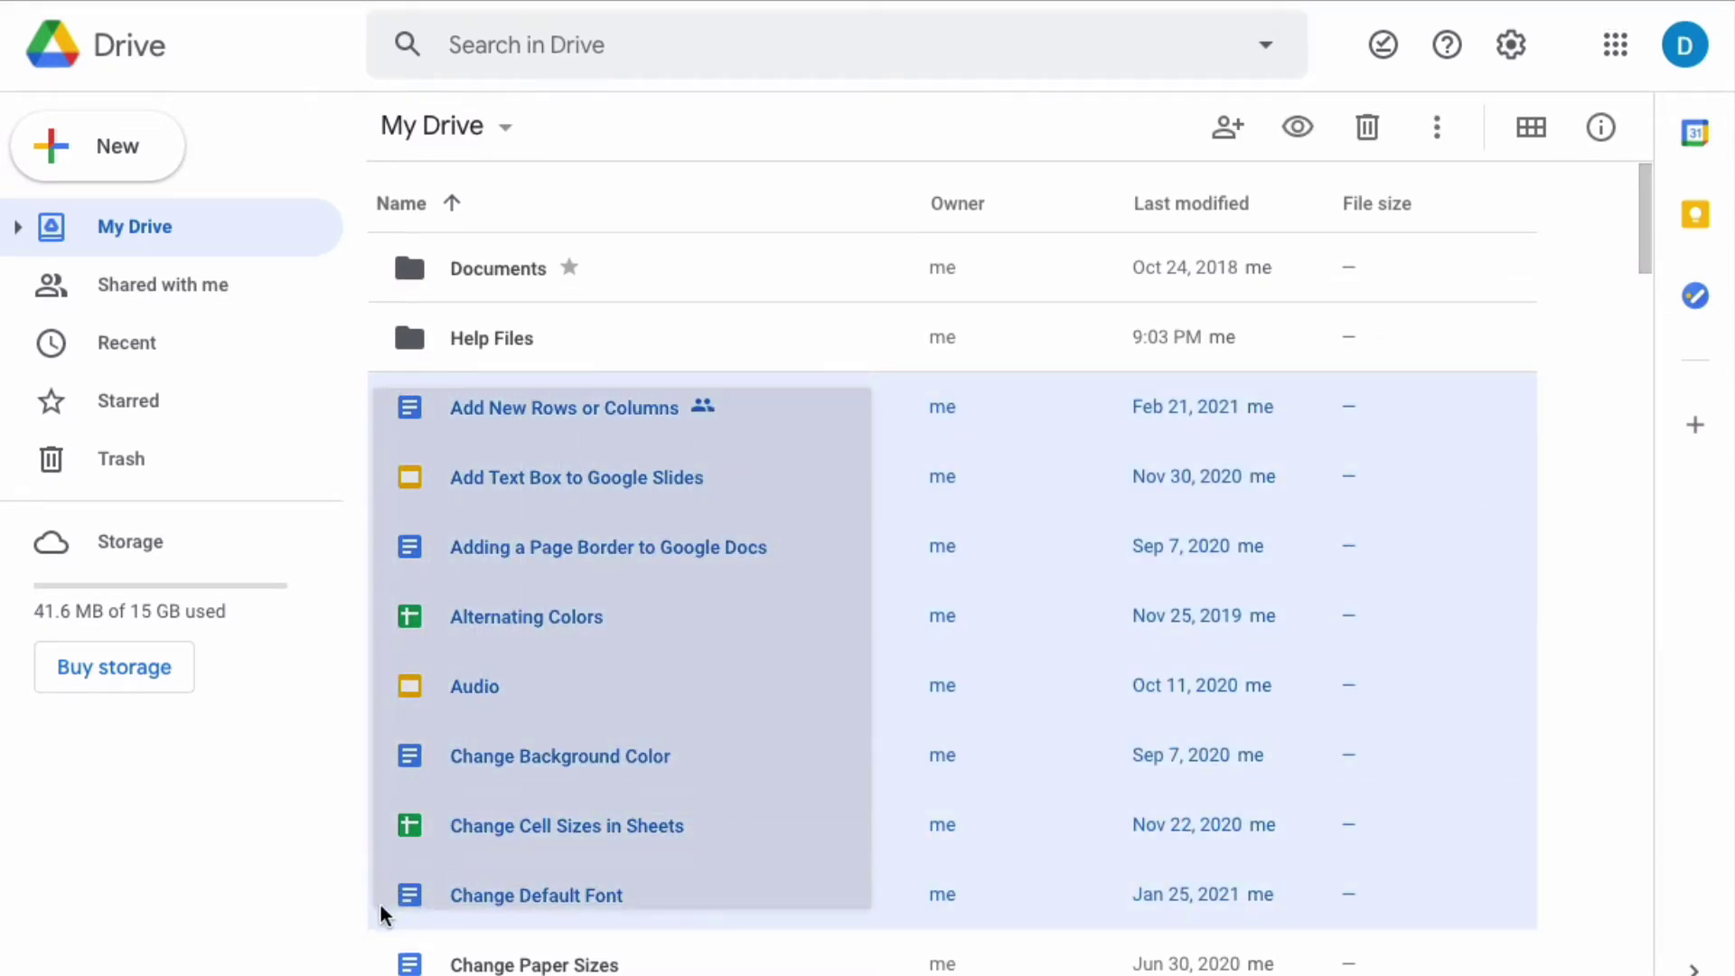
left_click_drag(451, 803, 379, 917)
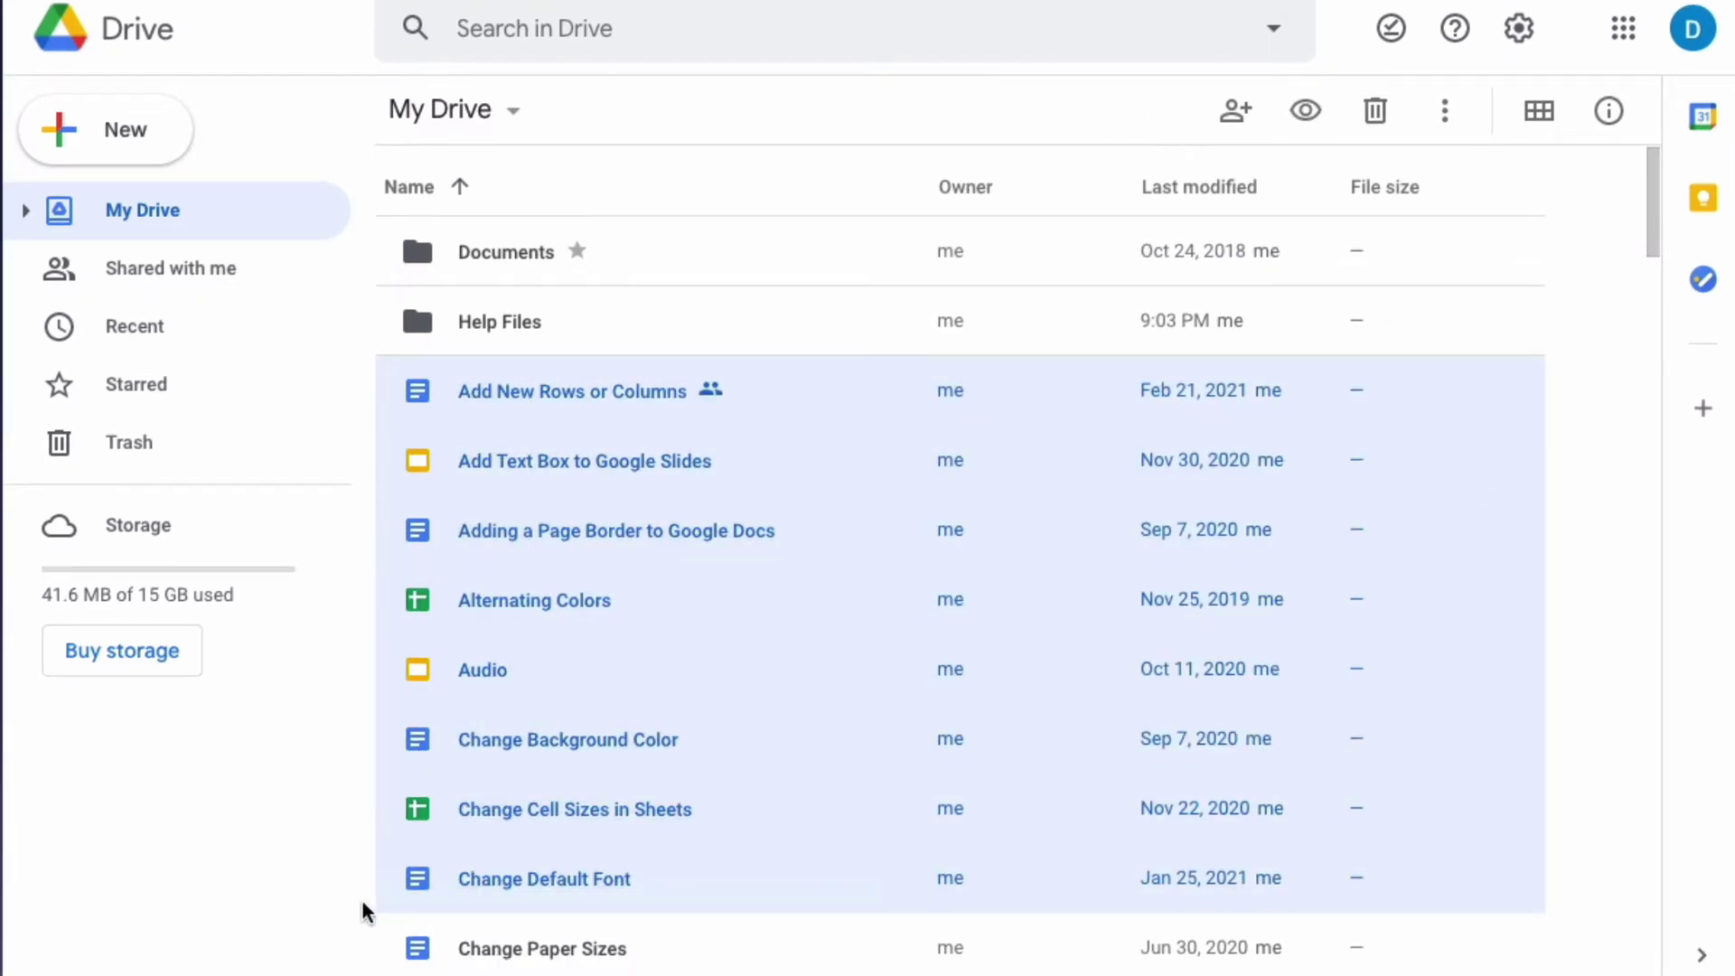
Step: Show the context menu of actions for the eight selected files
right_click(577, 393)
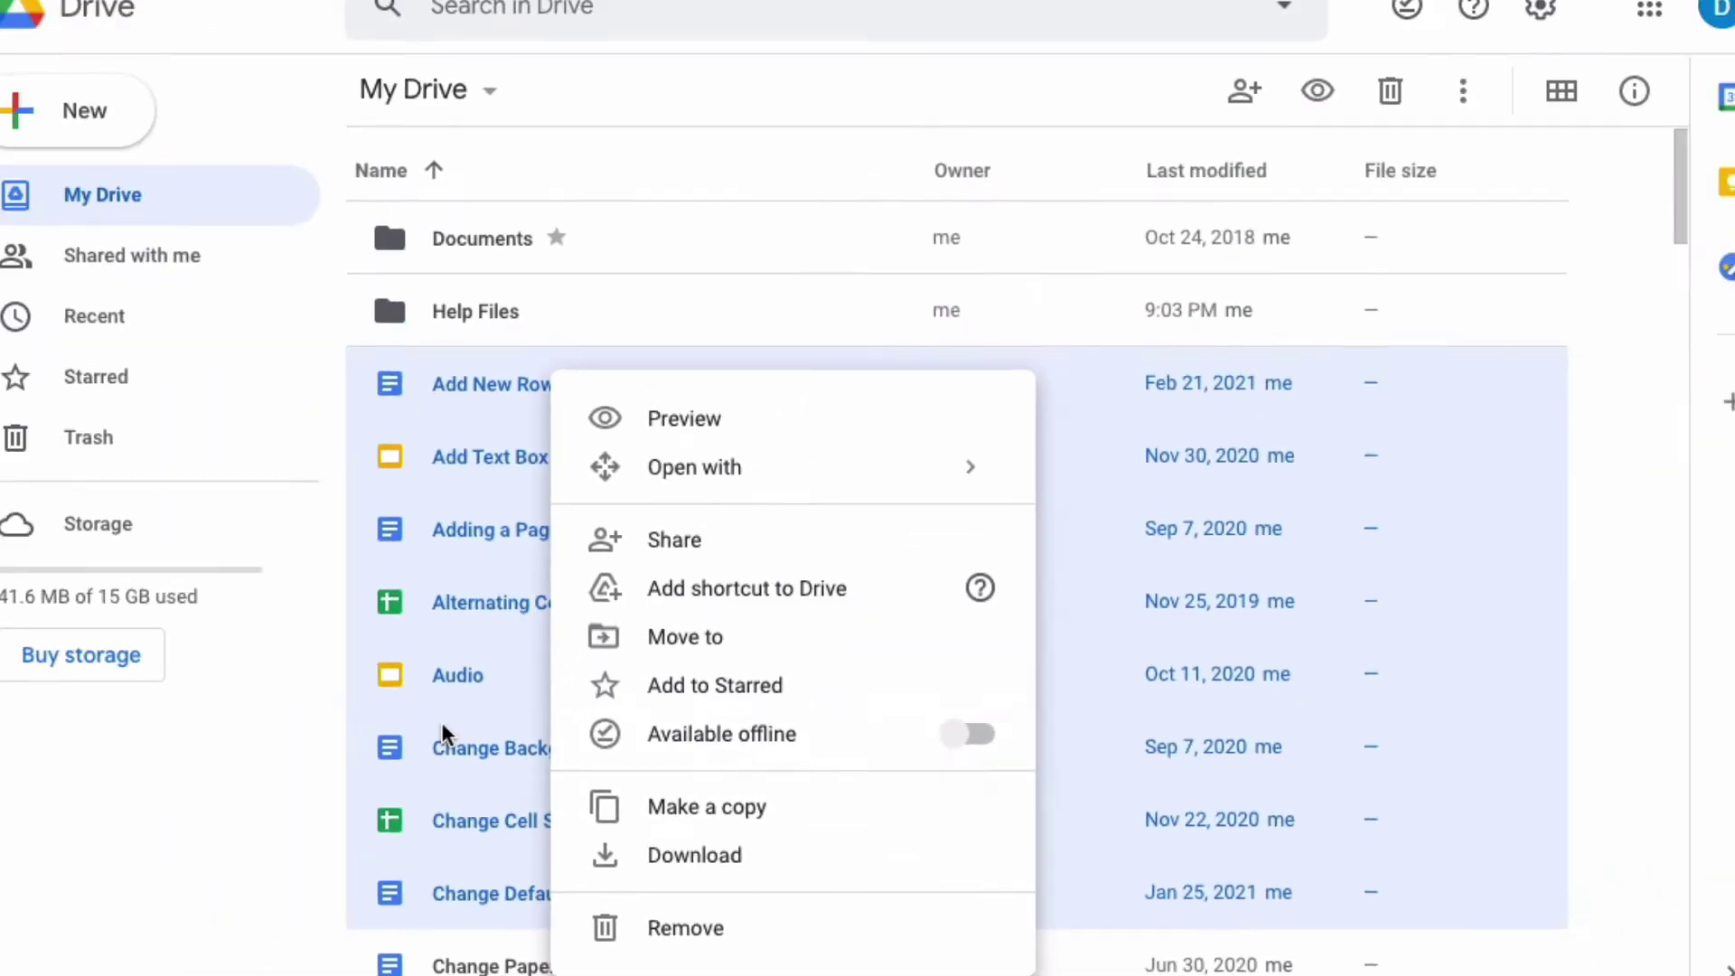
Step: Dismiss the menu, then Shift-select Add New Rows or Columns through Change Default Font
key("Escape")
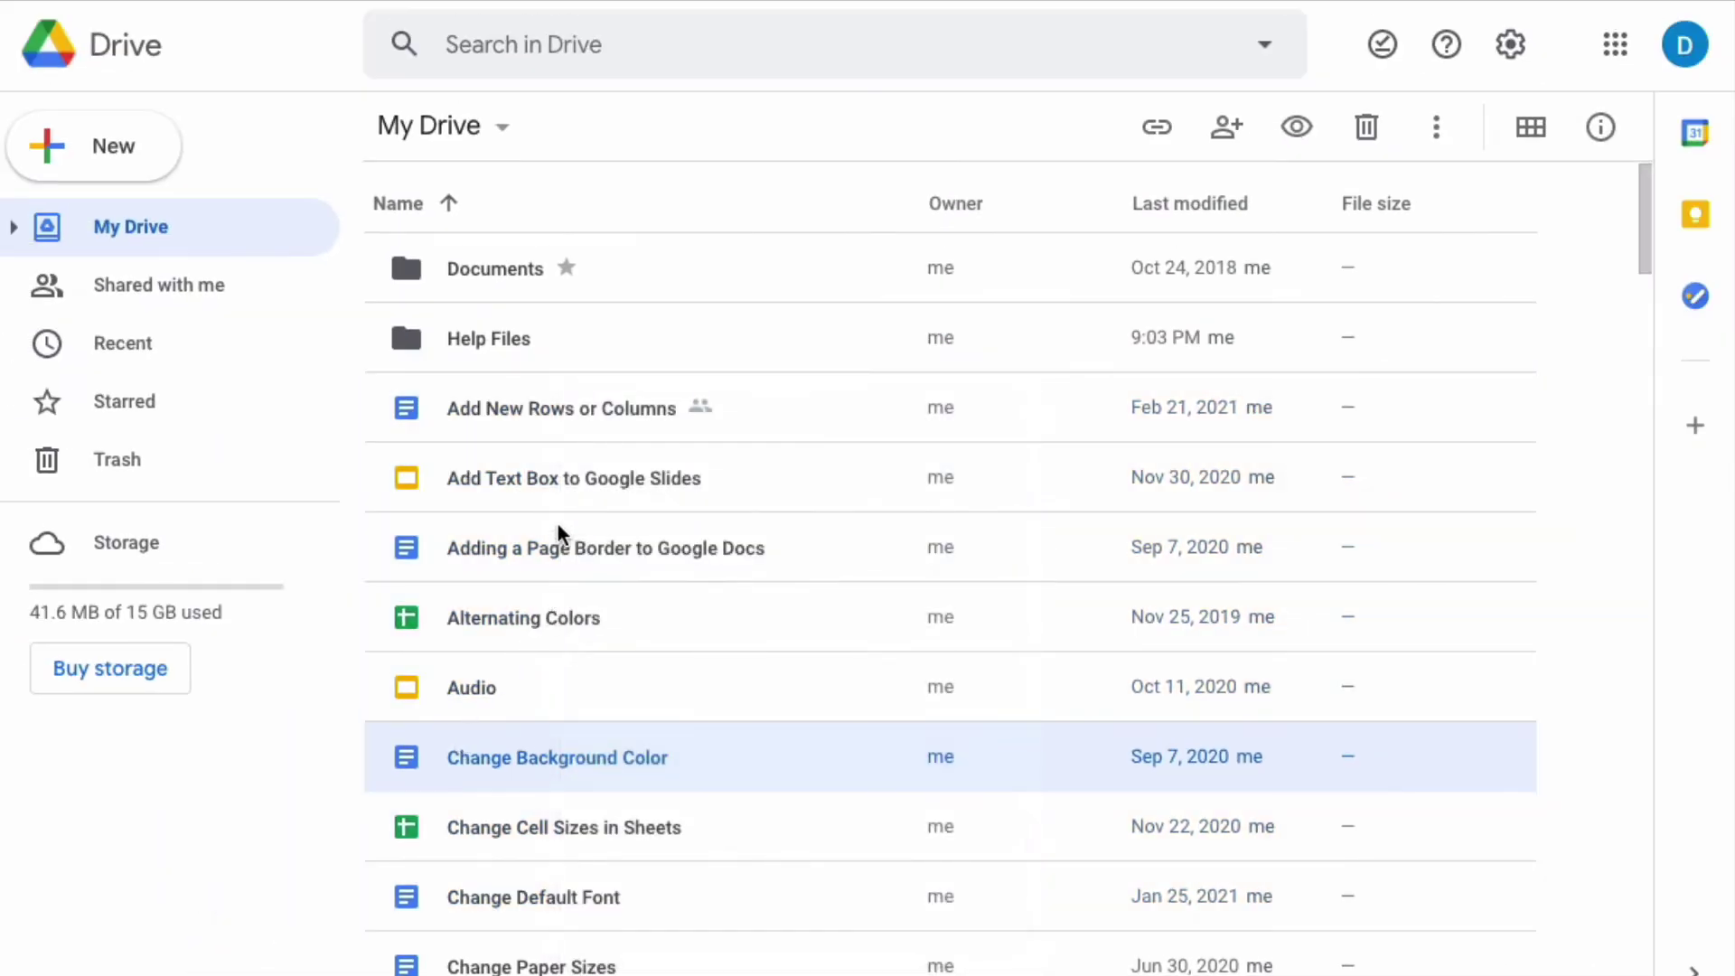
left_click(511, 412)
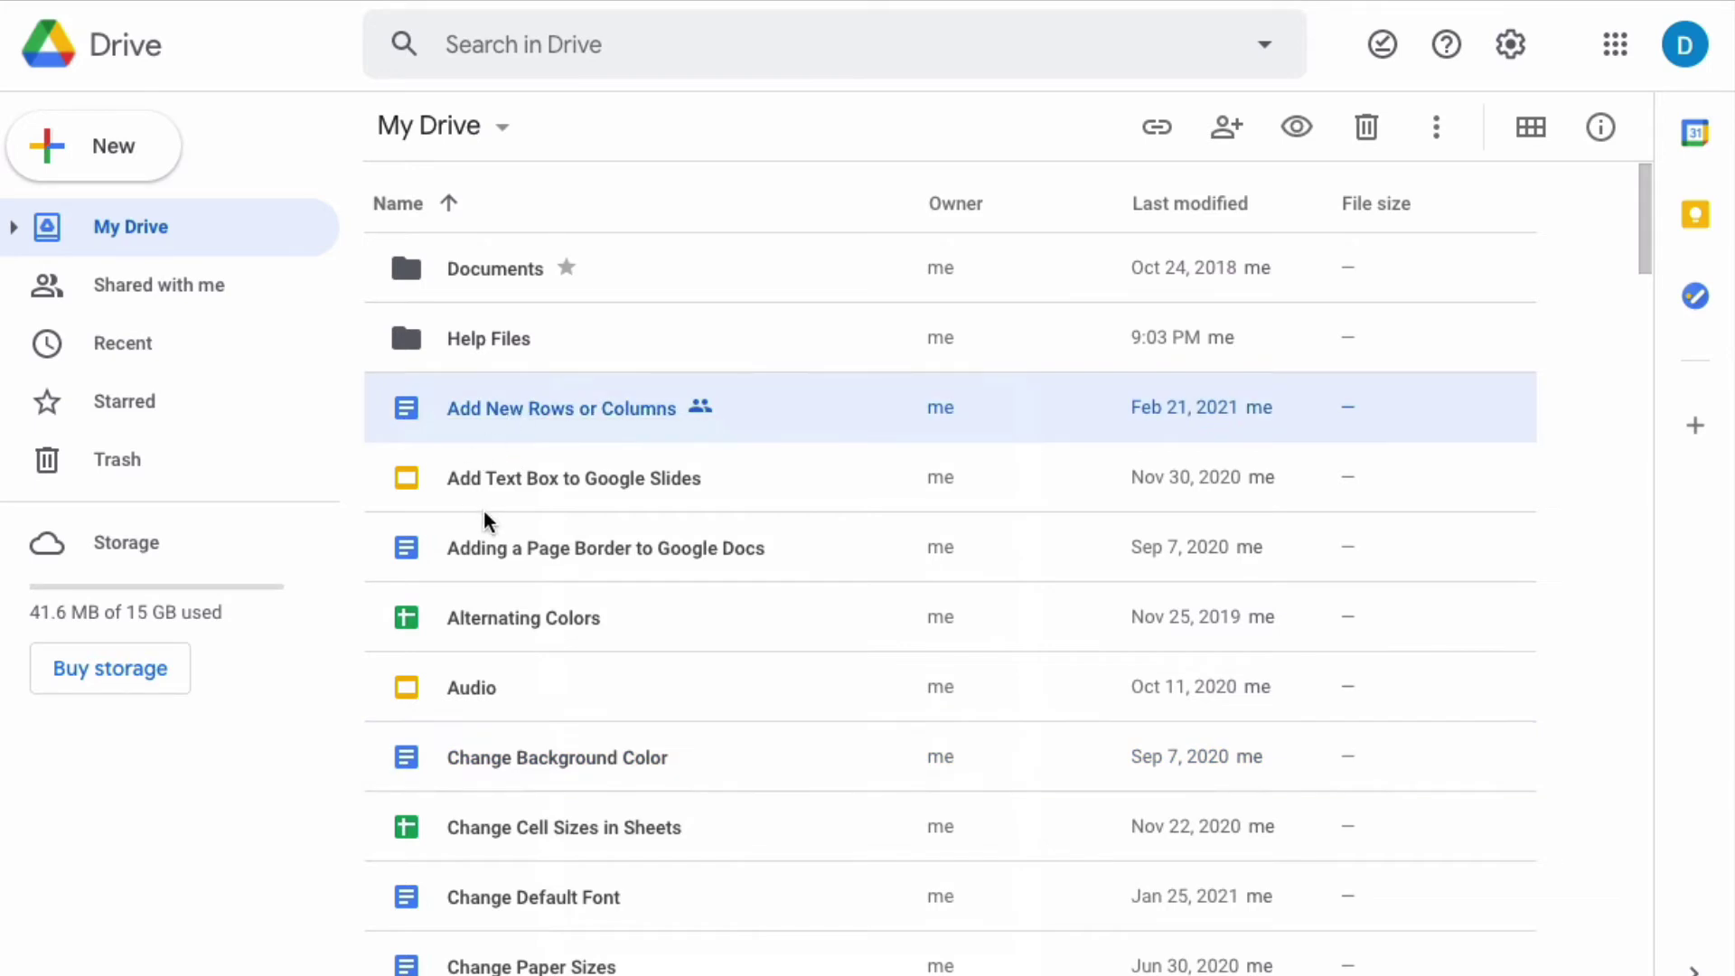
key("shift")
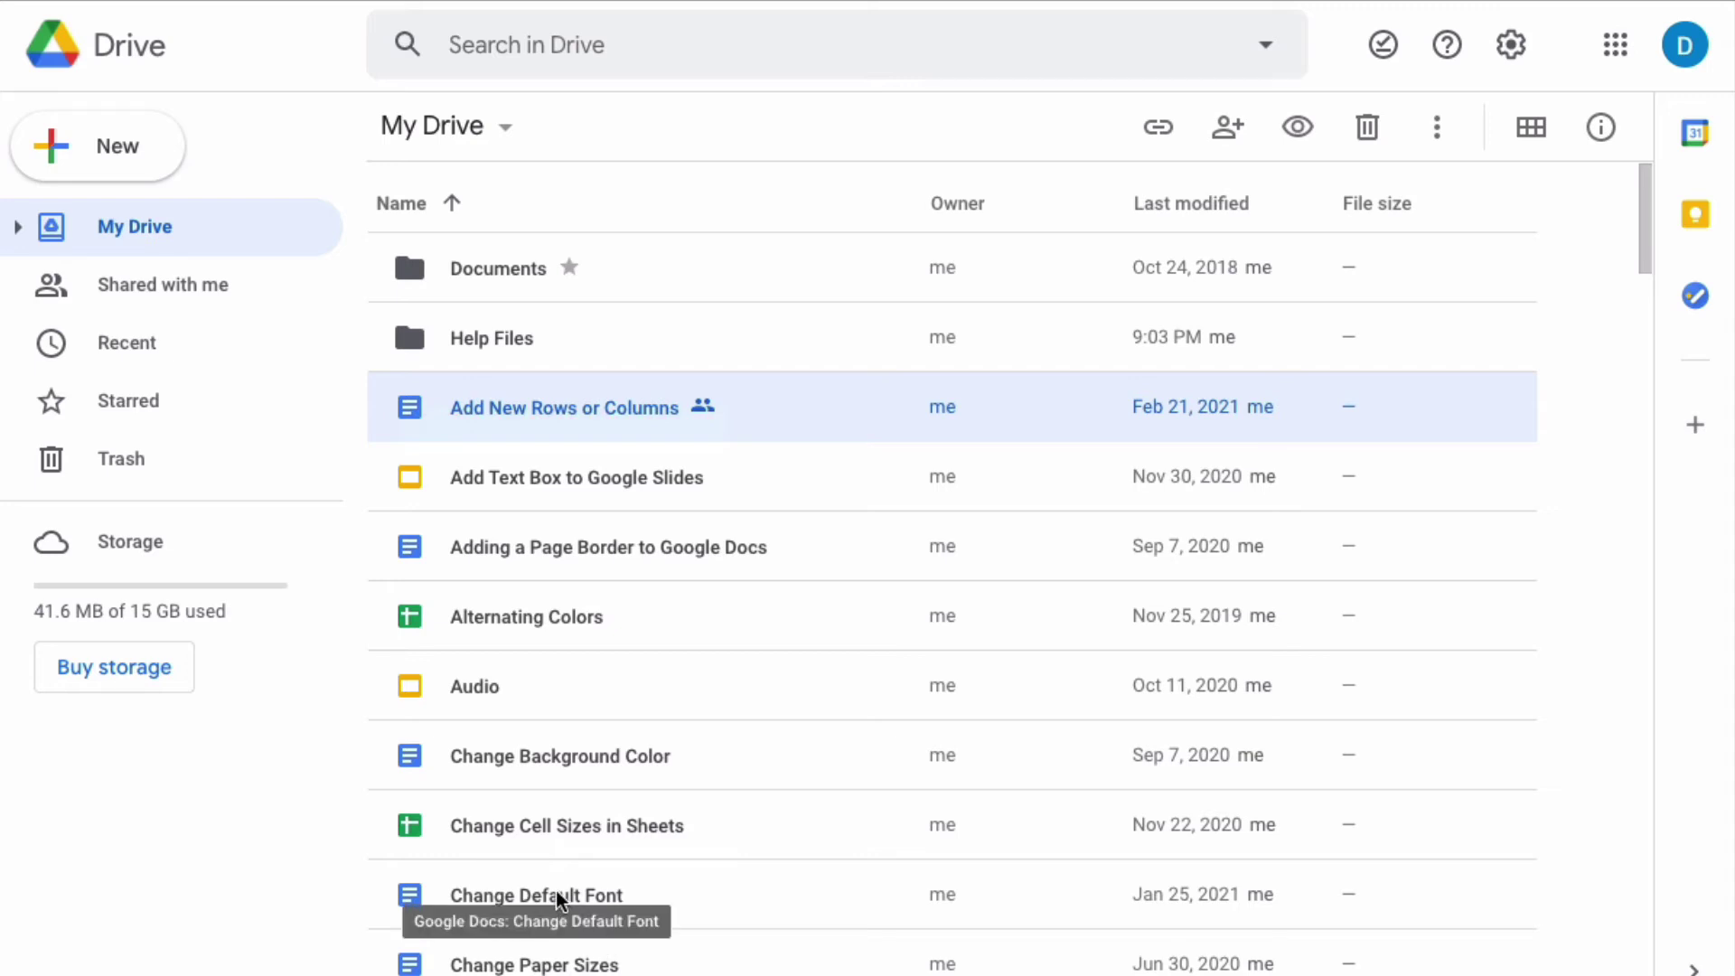
left_click(493, 900, "shift")
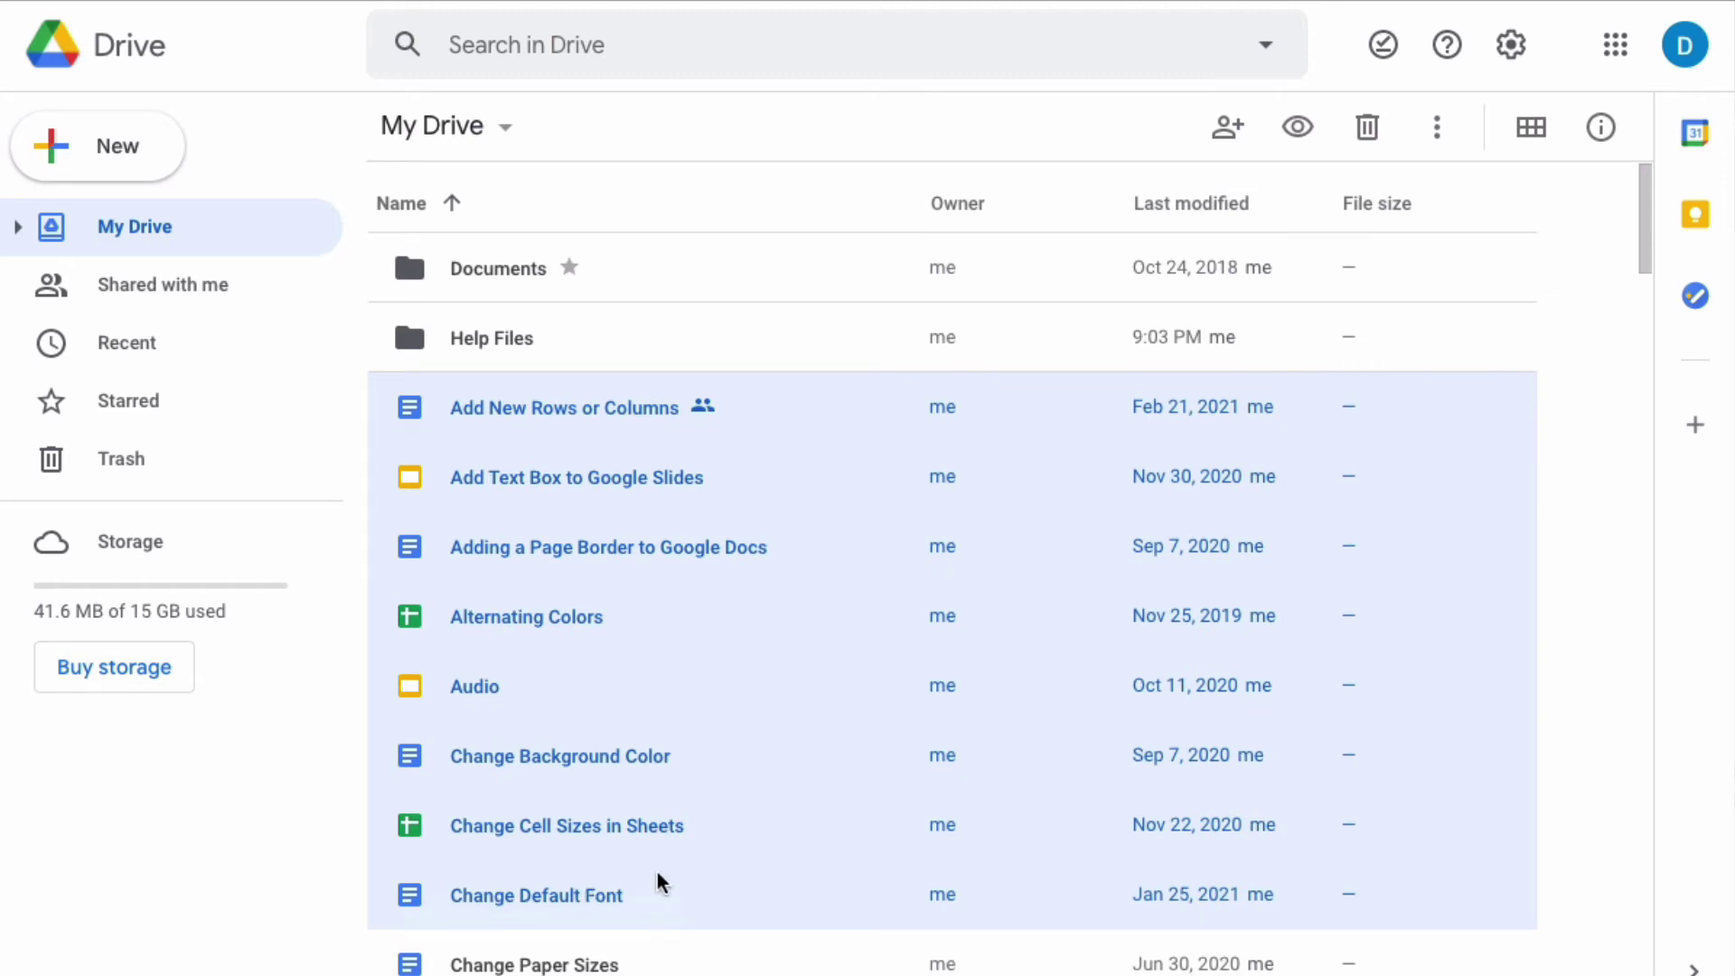
Step: Select only the Audio file, clearing the eight-file range
left_click(714, 674)
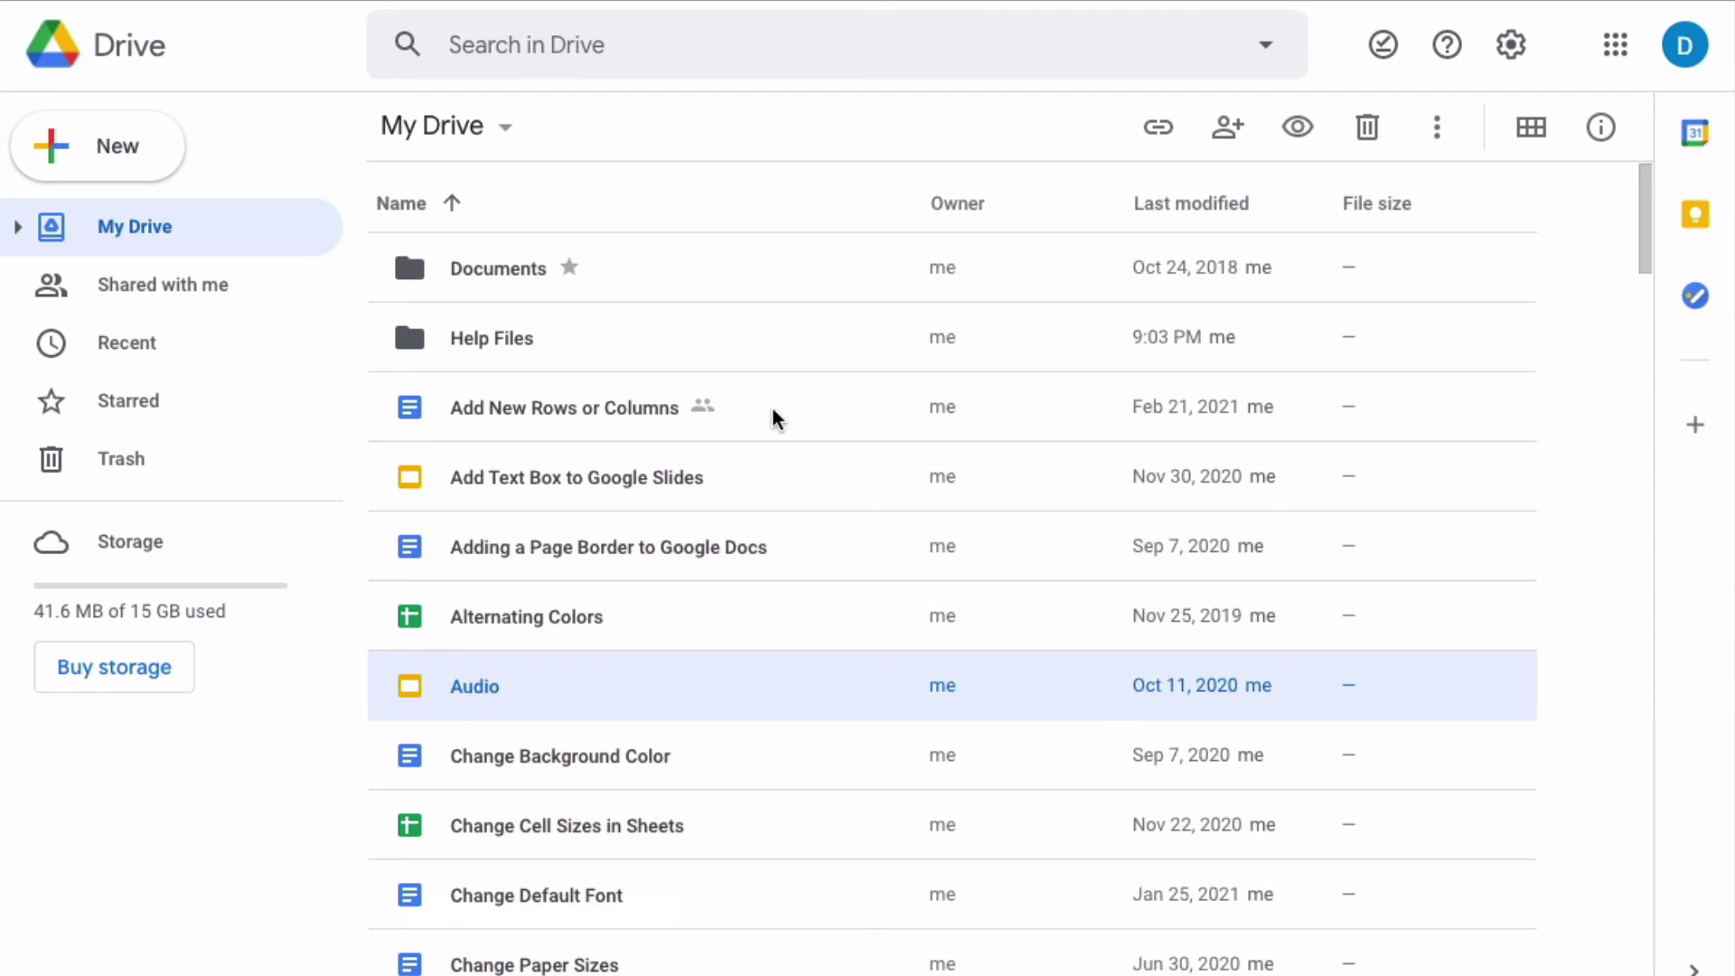
Step: Select Add New Rows or Columns, then Ctrl-add Page Border, Cell Sizes, Paper Sizes, Audio
left_click(793, 433)
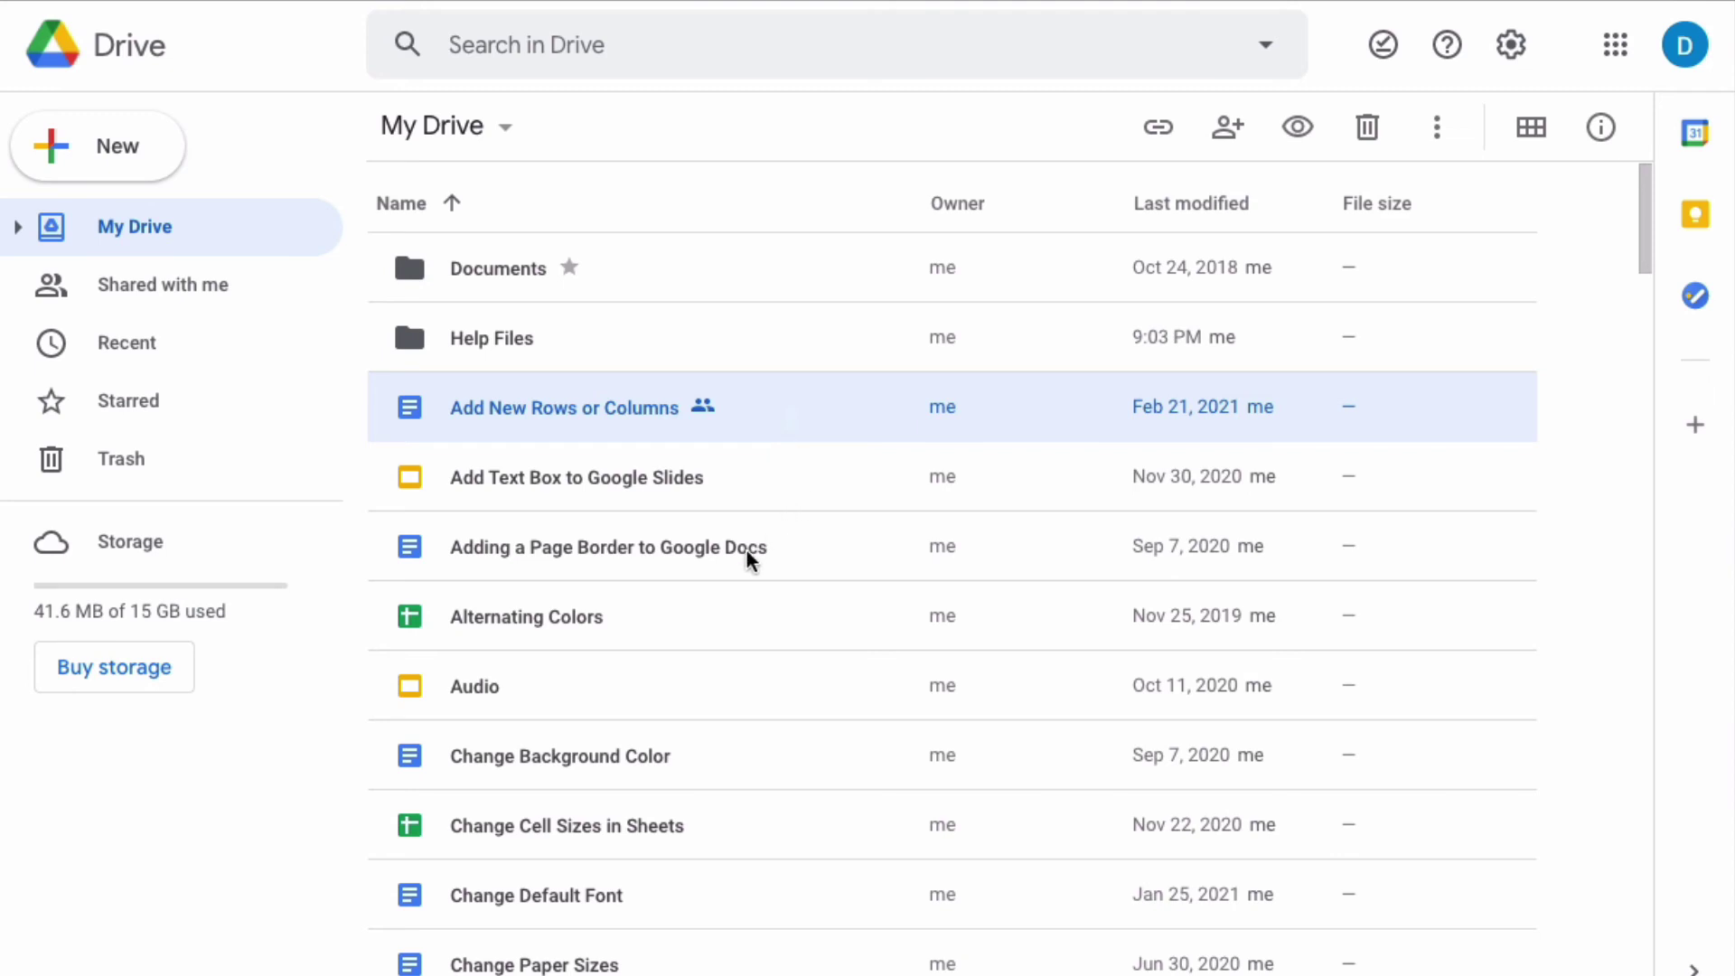
left_click(691, 559, "ctrl")
left_click(547, 827, "ctrl")
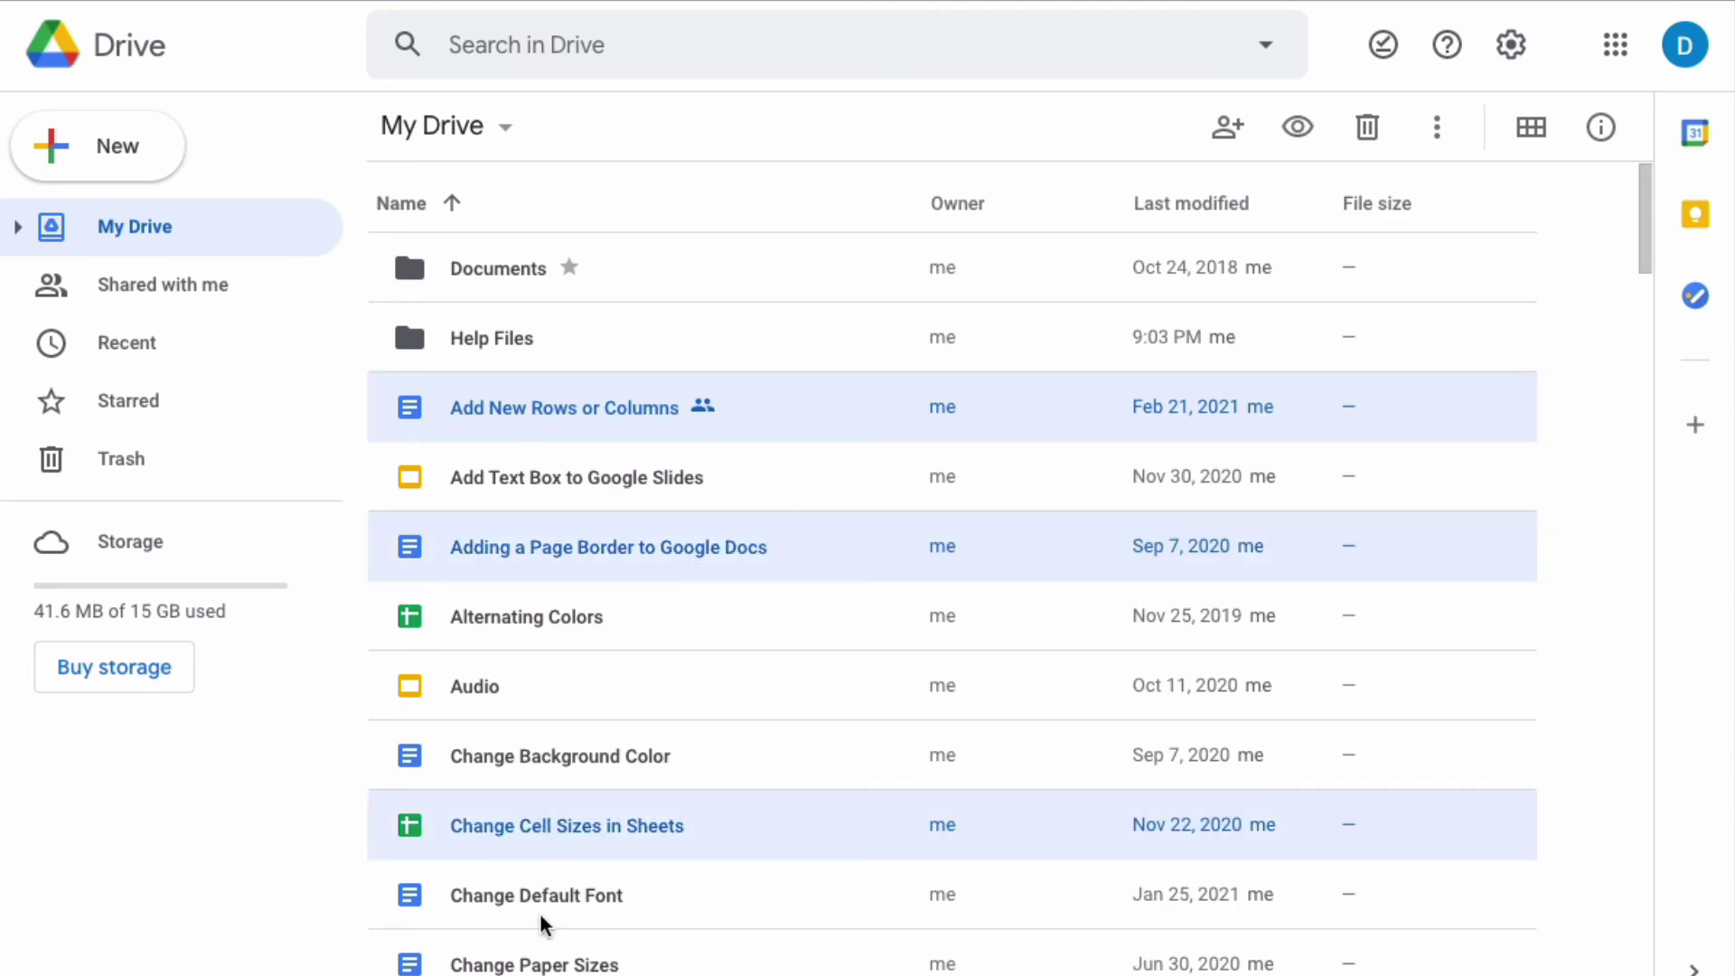
left_click(543, 963, "ctrl")
left_click(483, 708, "ctrl")
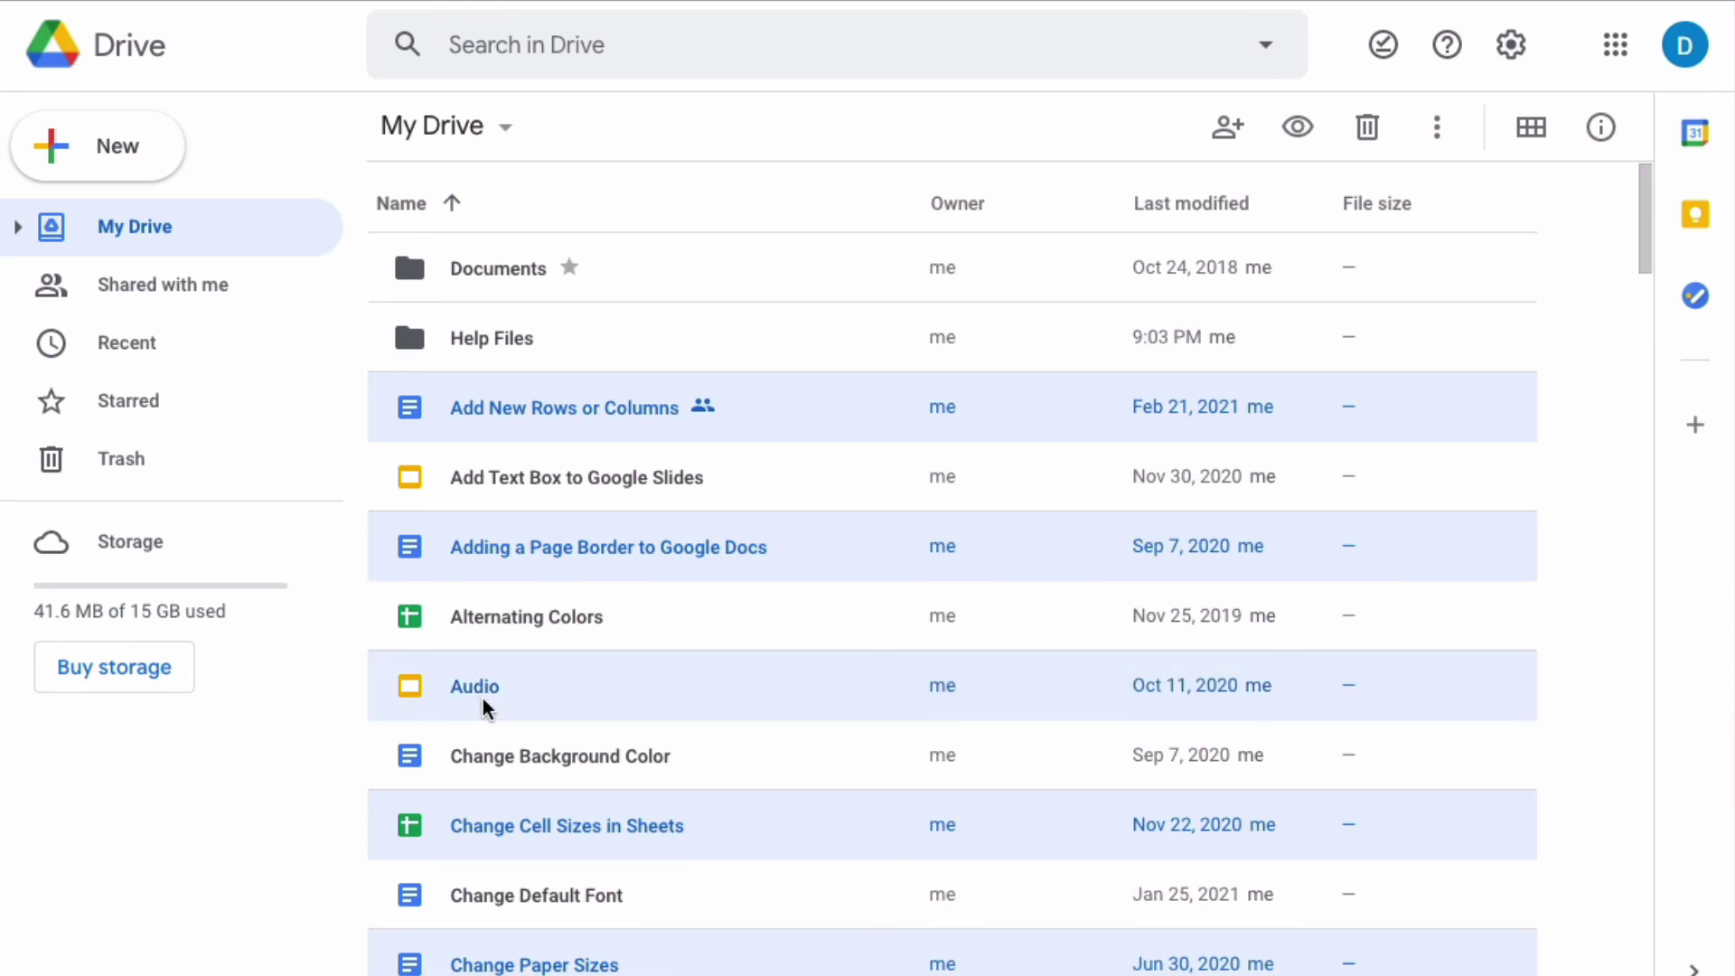